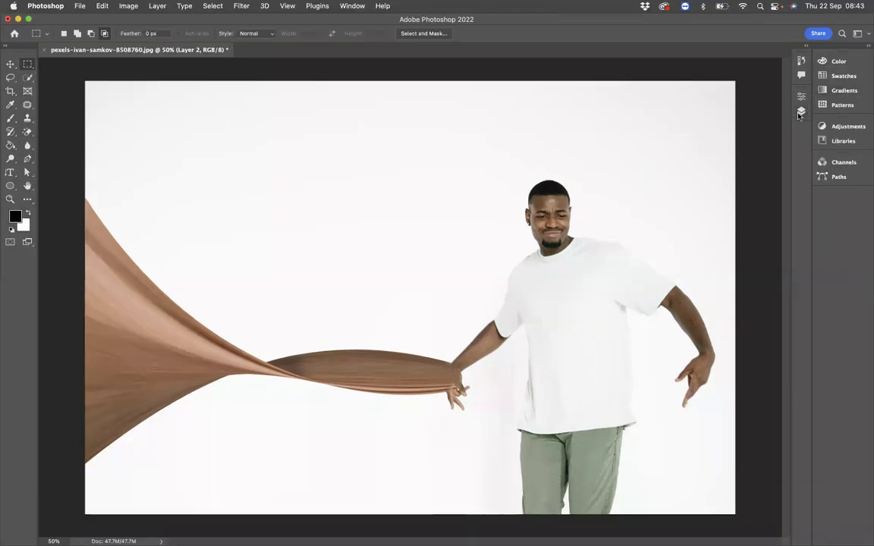
# Step: Delete the stretched Layer 2 and marquee-select a thin strip across the man's left wrist
pyautogui.click(801, 110)
pyautogui.moveTo(756, 168); pyautogui.dragTo(774, 319)
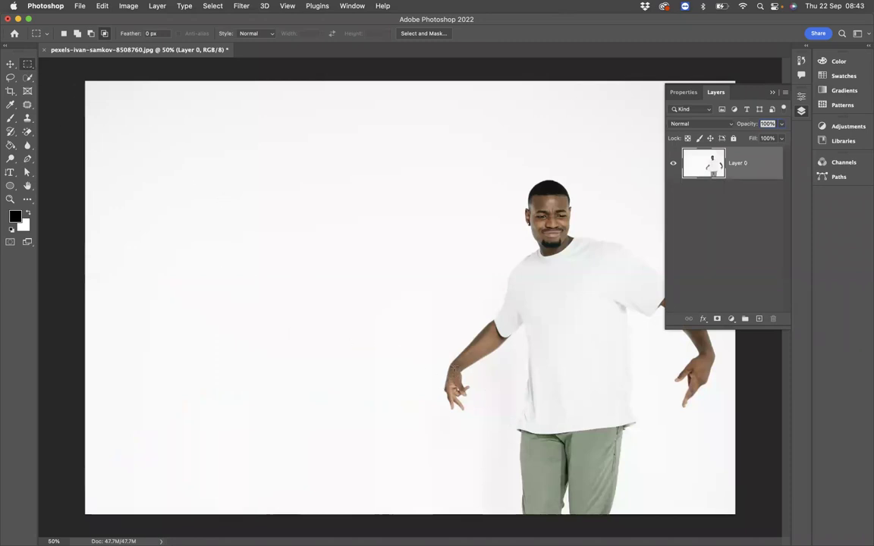
pyautogui.moveTo(453, 364); pyautogui.dragTo(458, 389)
# Step: Copy the wrist strip to its own layer and stretch it out to the image's left edge
pyautogui.press('super+j')
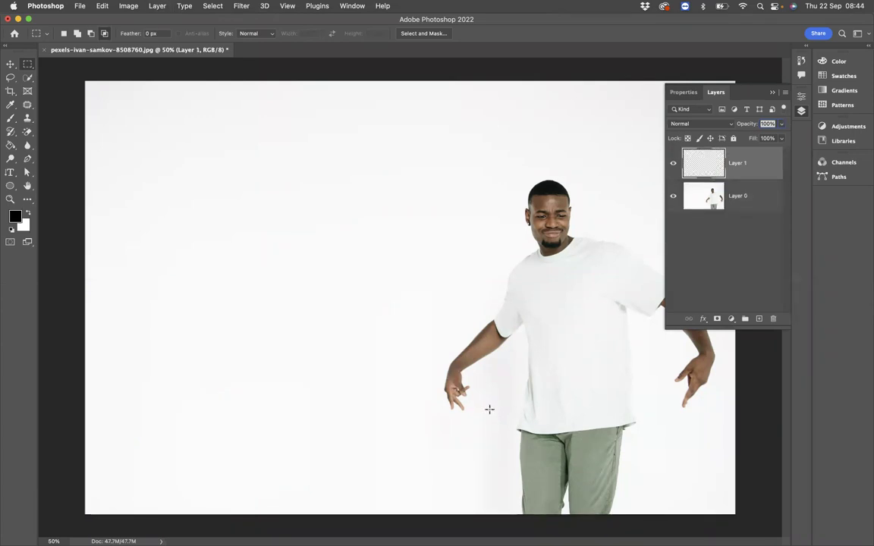
pyautogui.press('super+t')
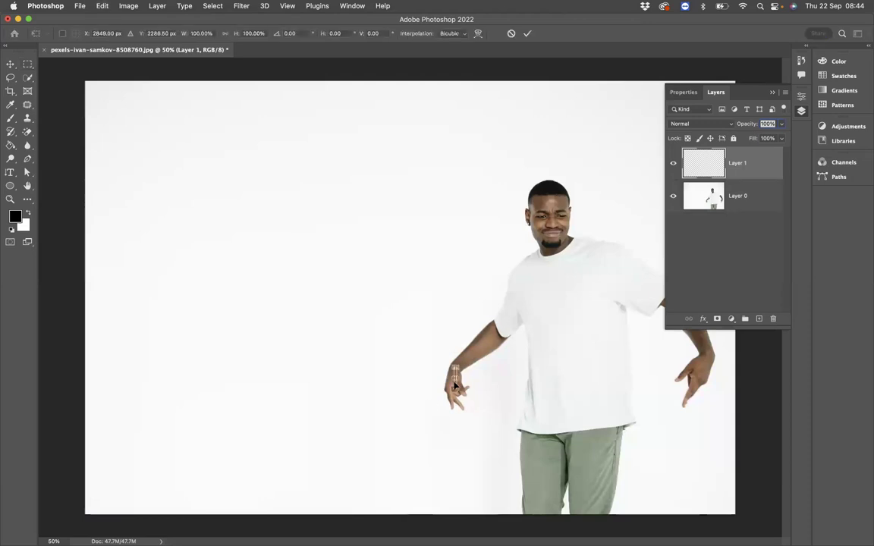
pyautogui.moveTo(439, 378); pyautogui.dragTo(84, 377)
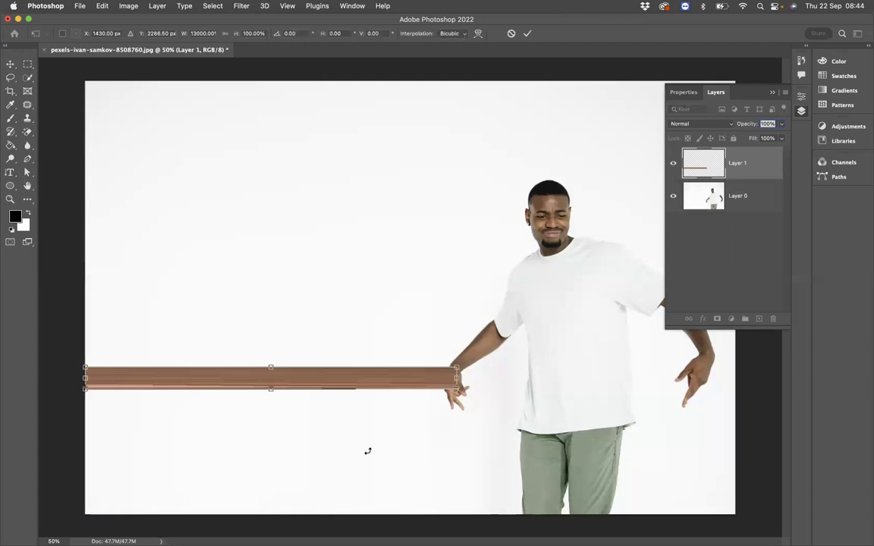
pyautogui.press('Return')
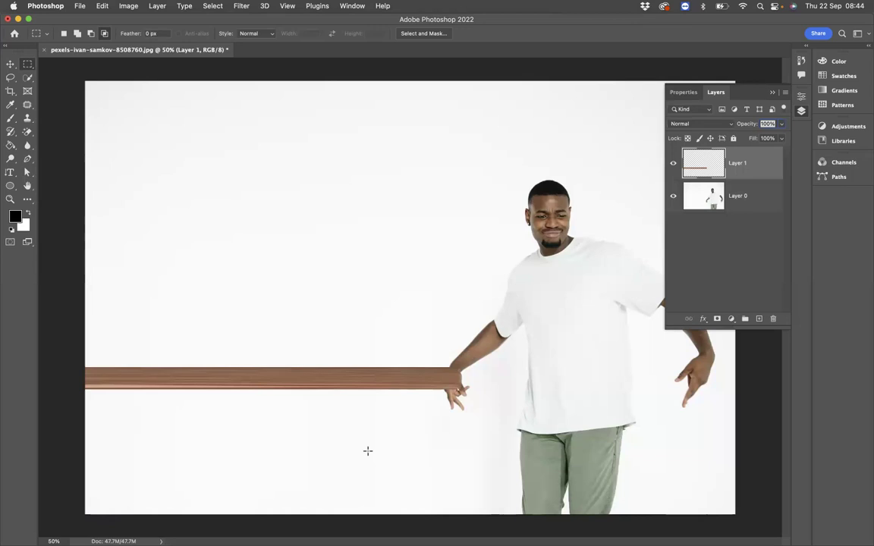
pyautogui.press('super+t')
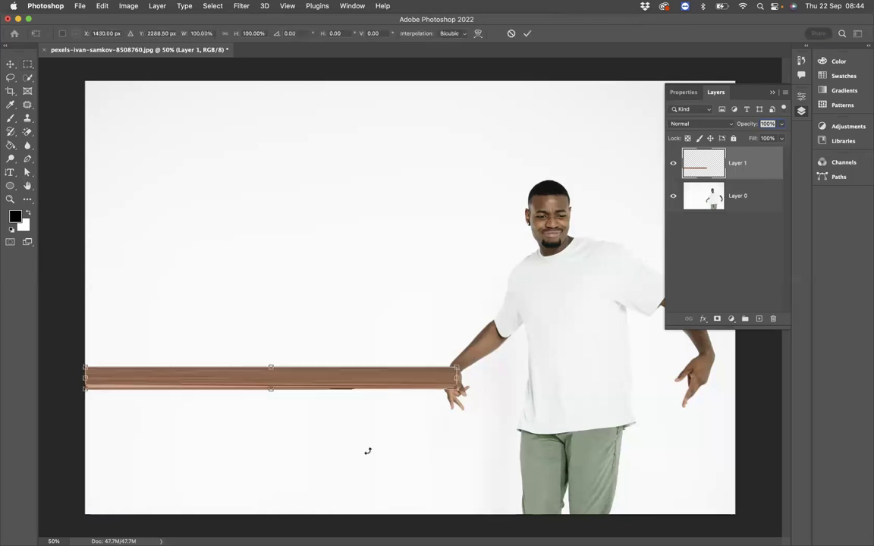
# Step: Warp the bar so its left end flares wide and it bulges near the hand
pyautogui.click(479, 34)
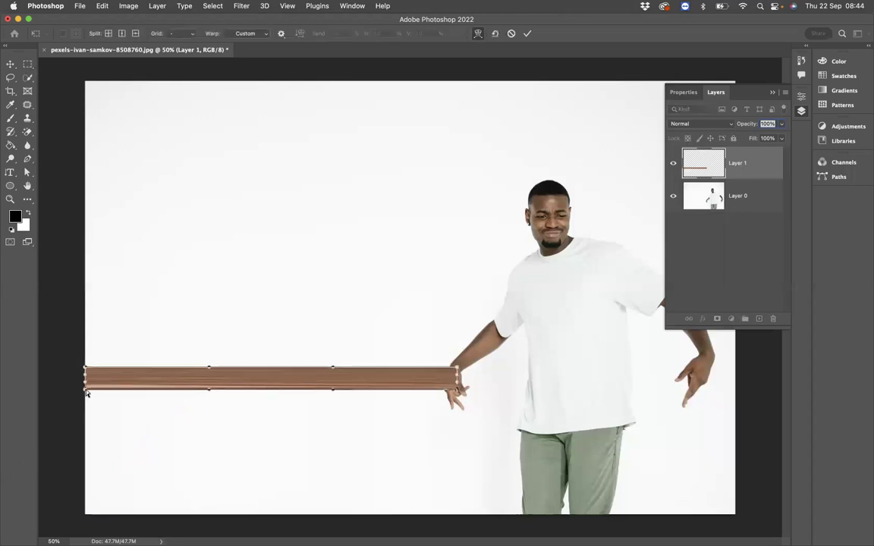
pyautogui.moveTo(100, 378); pyautogui.dragTo(85, 201)
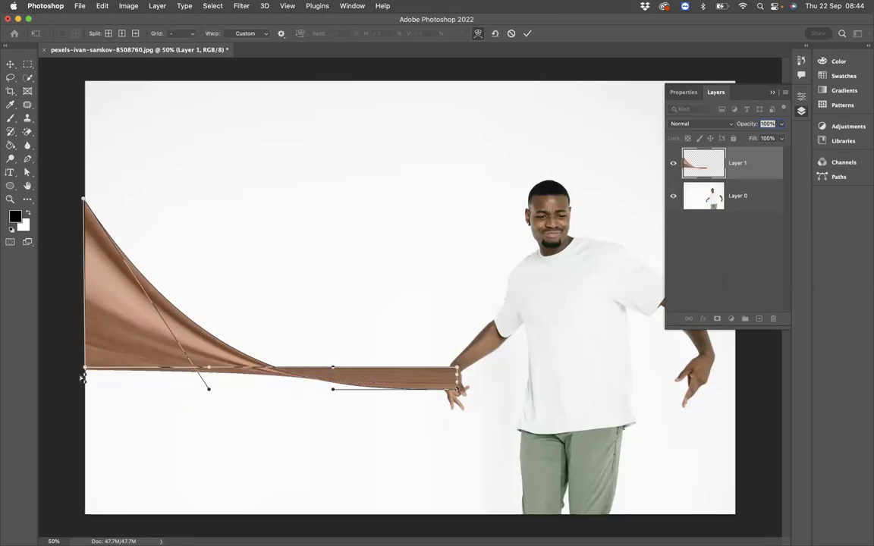
pyautogui.moveTo(85, 370); pyautogui.dragTo(82, 461)
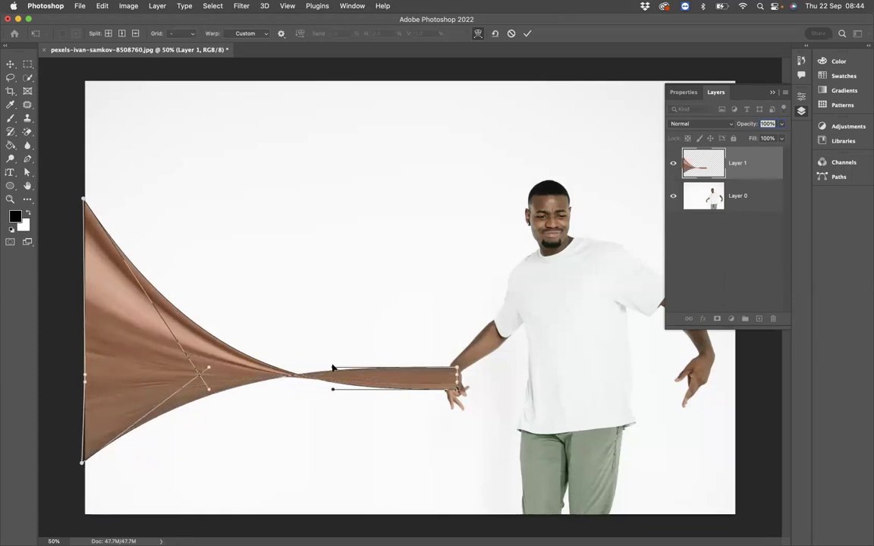
pyautogui.moveTo(351, 360); pyautogui.dragTo(344, 339)
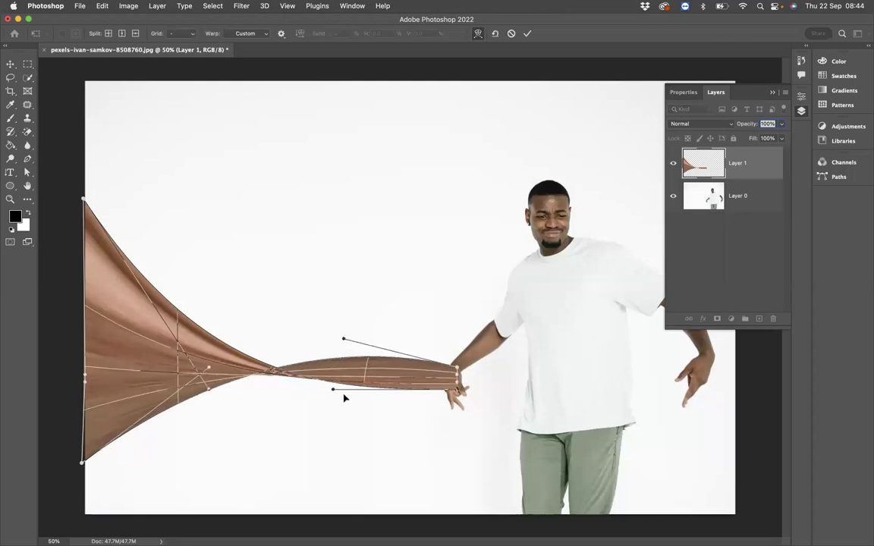
pyautogui.moveTo(334, 391); pyautogui.dragTo(327, 411)
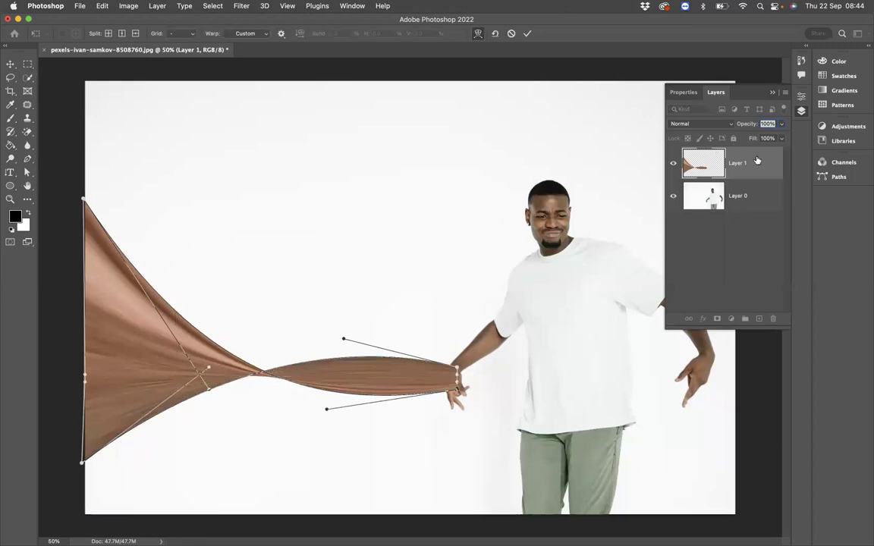
pyautogui.press('Return')
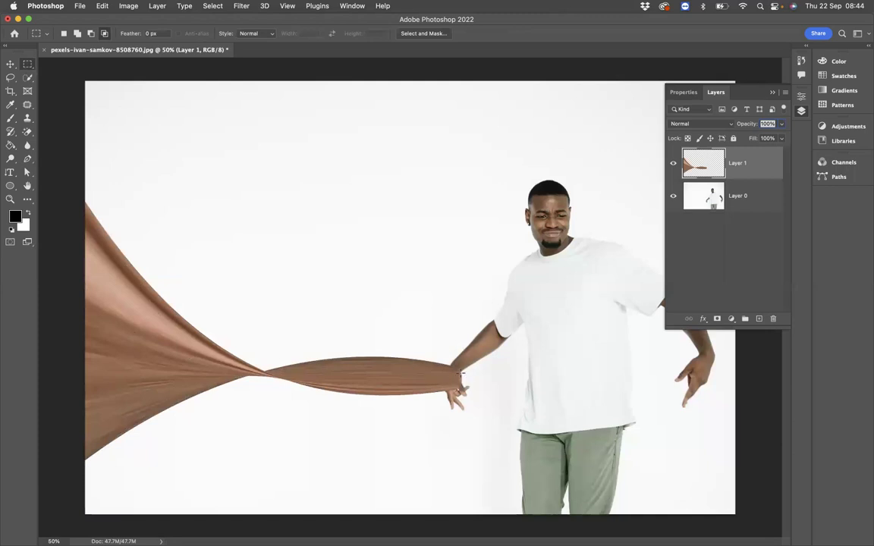
# Step: Add a layer mask to Layer 1 and brush black on it where the ribbon meets the hand
pyautogui.click(717, 319)
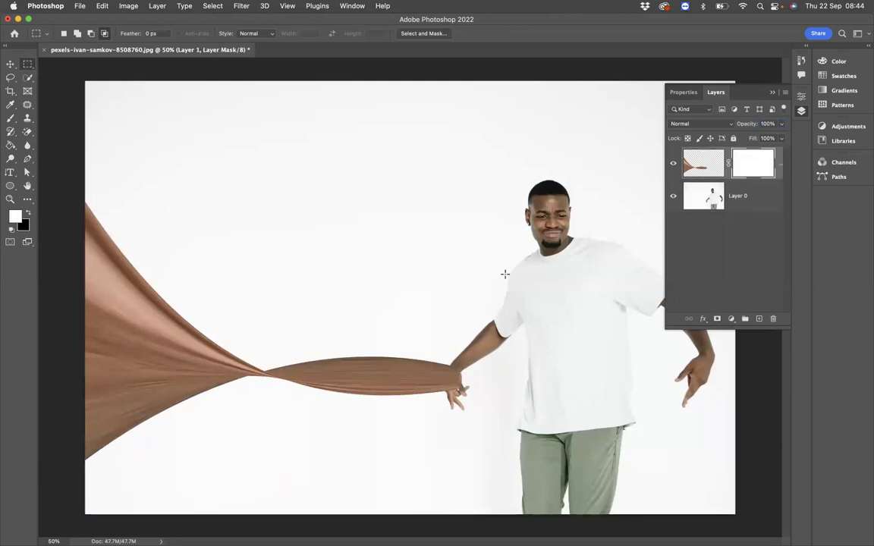
pyautogui.click(10, 118)
pyautogui.click(27, 213)
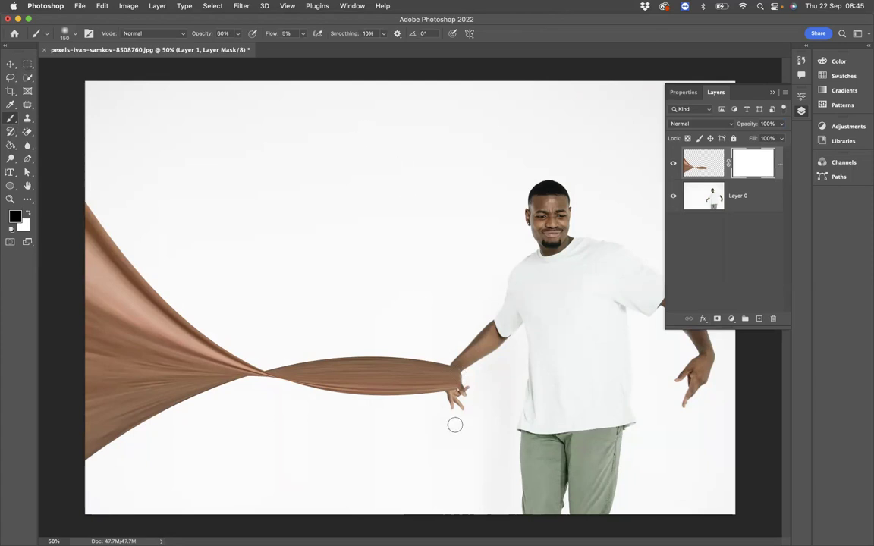
pyautogui.moveTo(465, 376)
pyautogui.mouseDown()
pyautogui.moveTo(456, 380)
pyautogui.moveTo(461, 374)
pyautogui.mouseUp()
# Step: Zoom in on the ribbon's twist
pyautogui.click(10, 199)
pyautogui.click(281, 384)
pyautogui.click(293, 365)
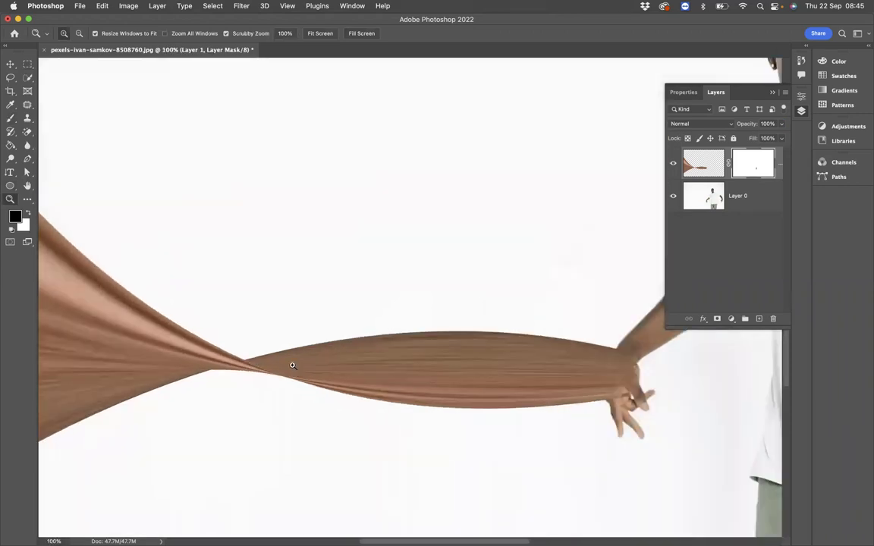
pyautogui.click(298, 369)
pyautogui.moveTo(318, 364); pyautogui.dragTo(343, 366)
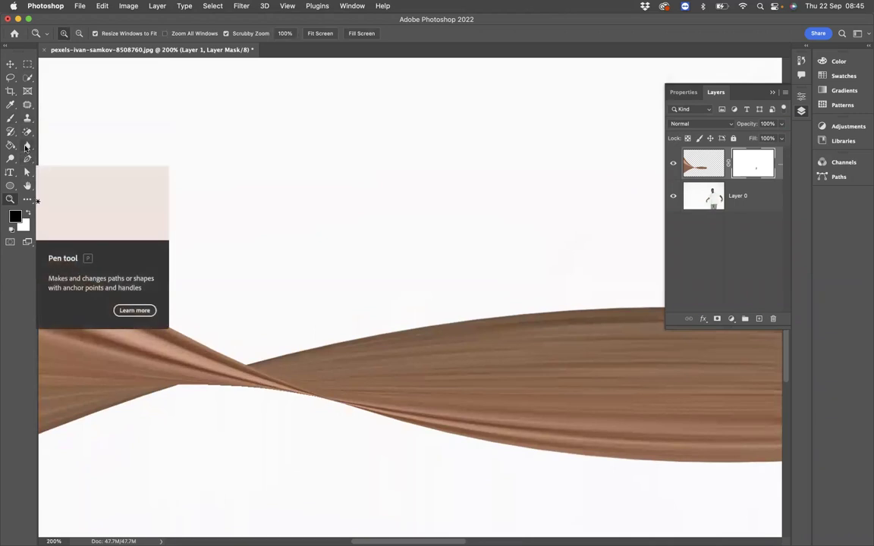
# Step: Draw a closed pen outline around the wedge right of the twist, following its top and bottom edges
pyautogui.click(27, 159)
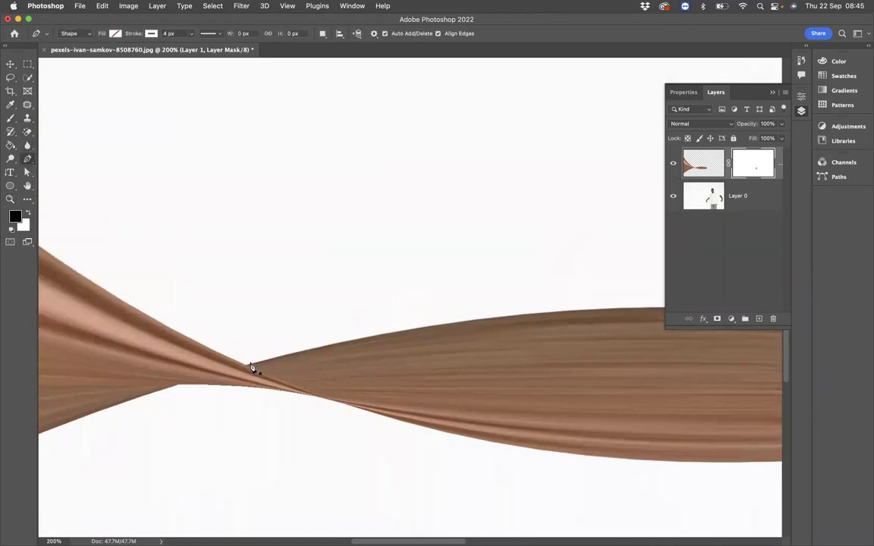
pyautogui.click(247, 367)
pyautogui.click(336, 403)
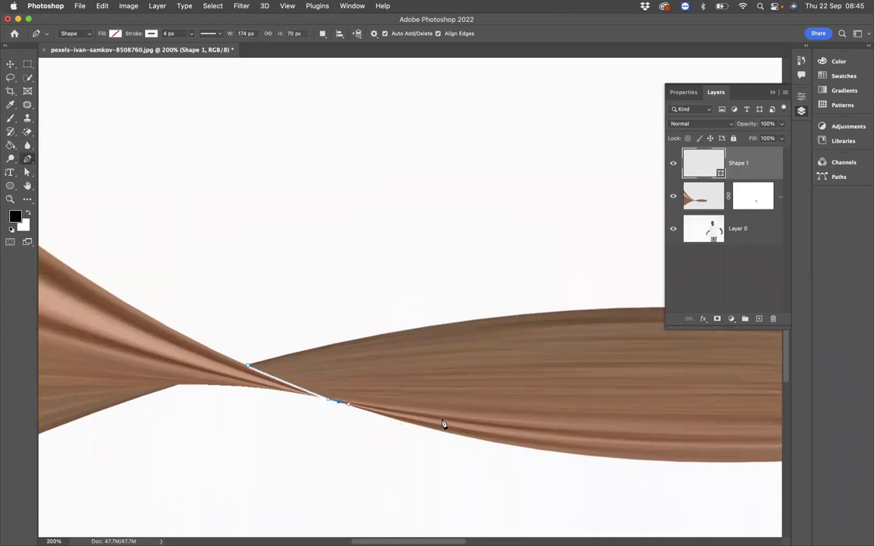
pyautogui.moveTo(454, 434); pyautogui.dragTo(466, 437)
pyautogui.click(475, 325)
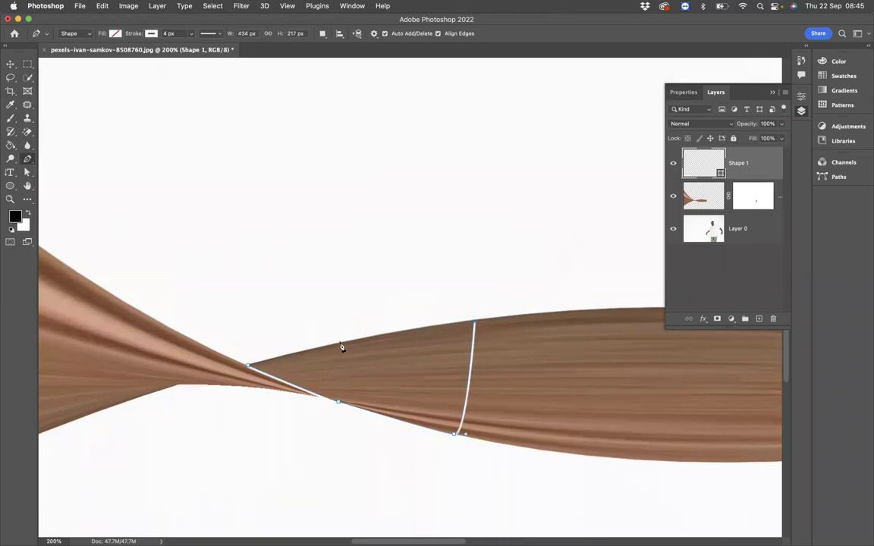
pyautogui.moveTo(362, 338); pyautogui.dragTo(351, 343)
pyautogui.click(247, 368)
pyautogui.click(242, 372)
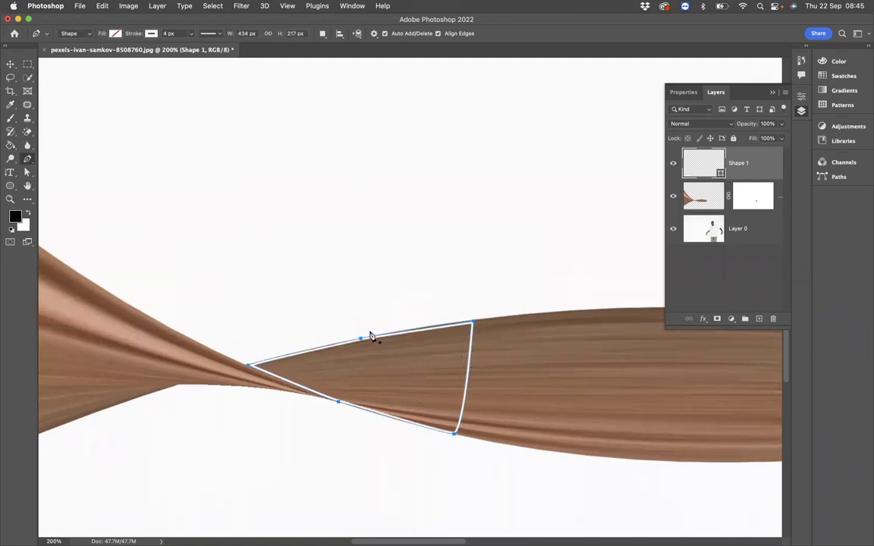
# Step: Nudge the outline's top-edge anchor and top-right corner onto the ribbon's edge
pyautogui.press('a')
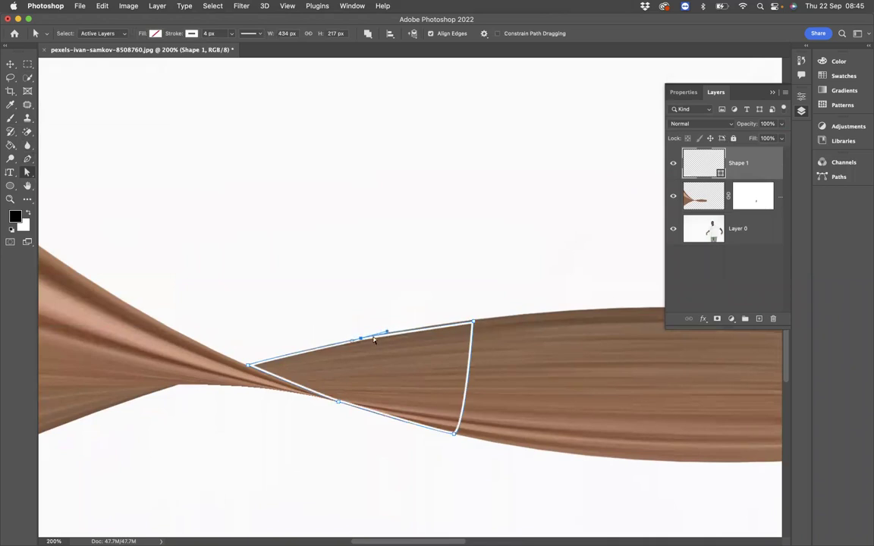
pyautogui.click(362, 340)
pyautogui.moveTo(361, 342); pyautogui.dragTo(364, 341)
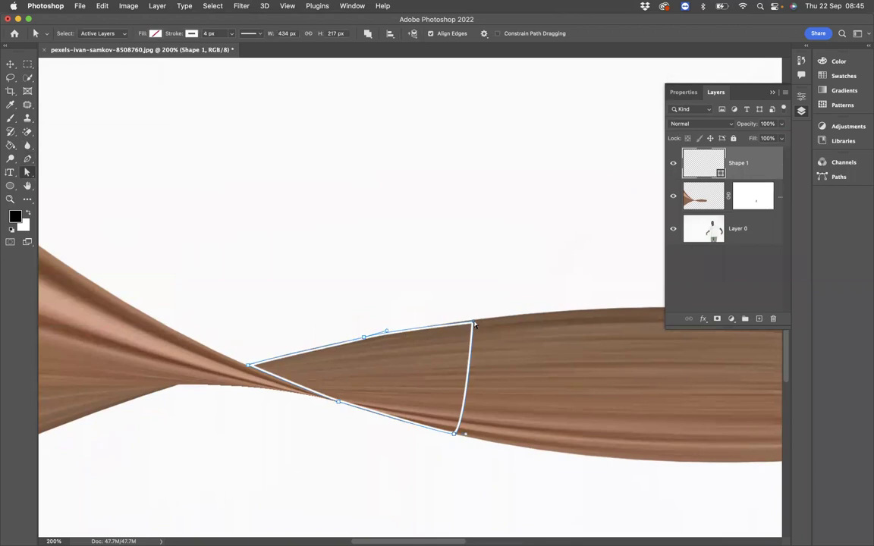
pyautogui.moveTo(475, 324); pyautogui.dragTo(473, 321)
# Step: Convert the wedge path to a selection with no feathering, delete Shape 1, and add a new layer
pyautogui.rightClick(472, 330)
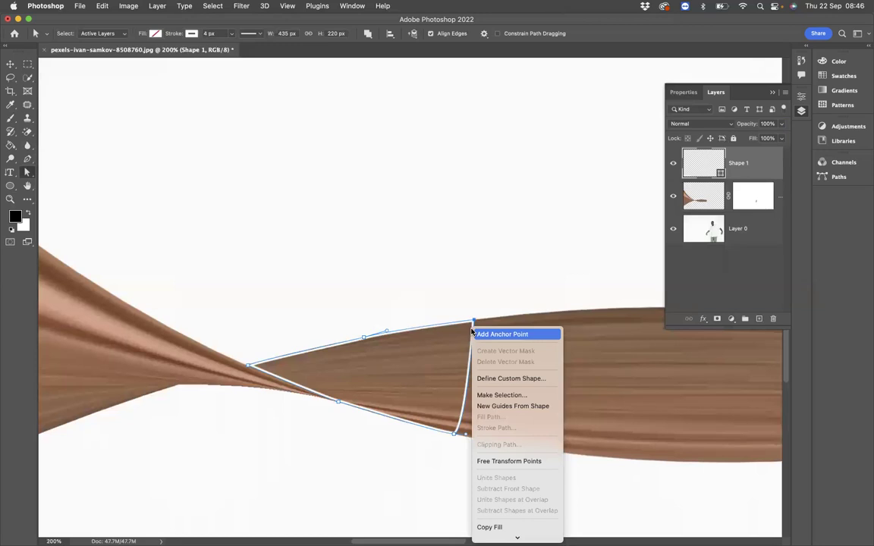
pyautogui.click(502, 397)
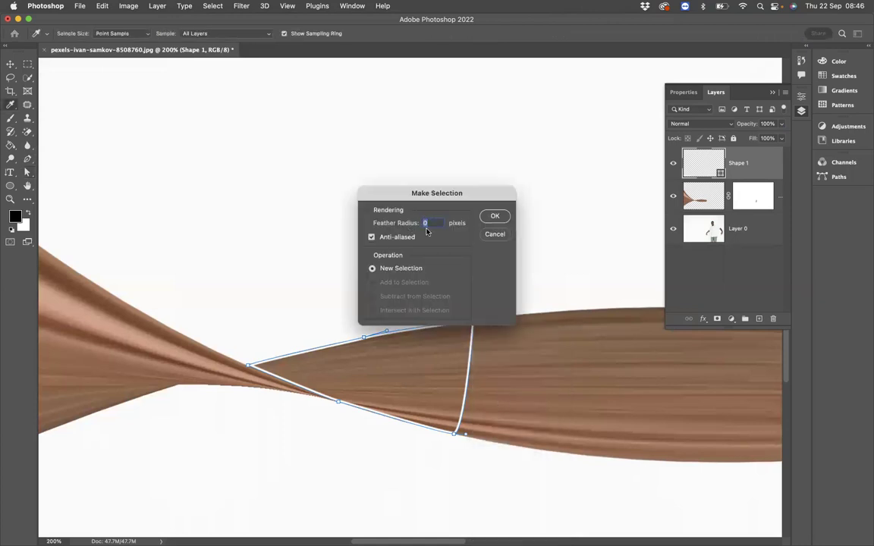
pyautogui.click(496, 217)
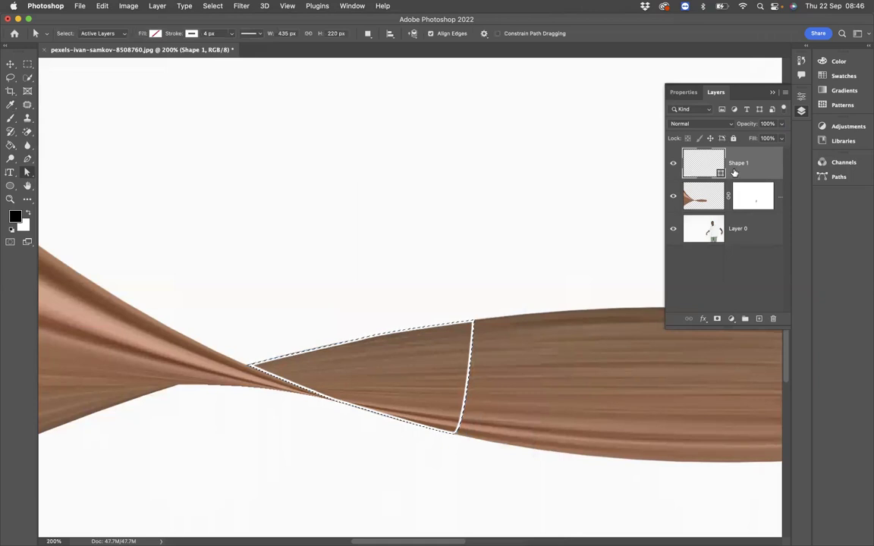
pyautogui.moveTo(746, 166); pyautogui.dragTo(773, 319)
pyautogui.click(759, 319)
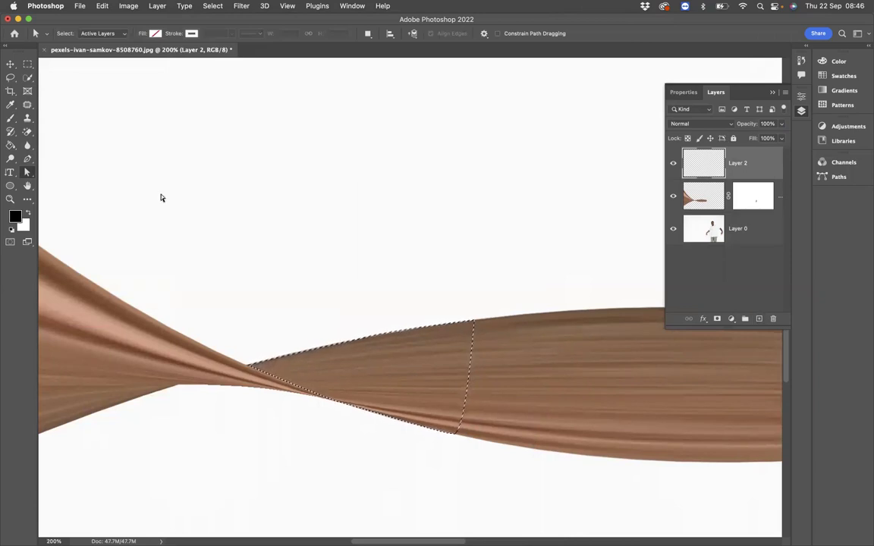
# Step: Paint black shading inside the wedge selection, deselect, and set Layer 2 opacity to 63%
pyautogui.press('b')
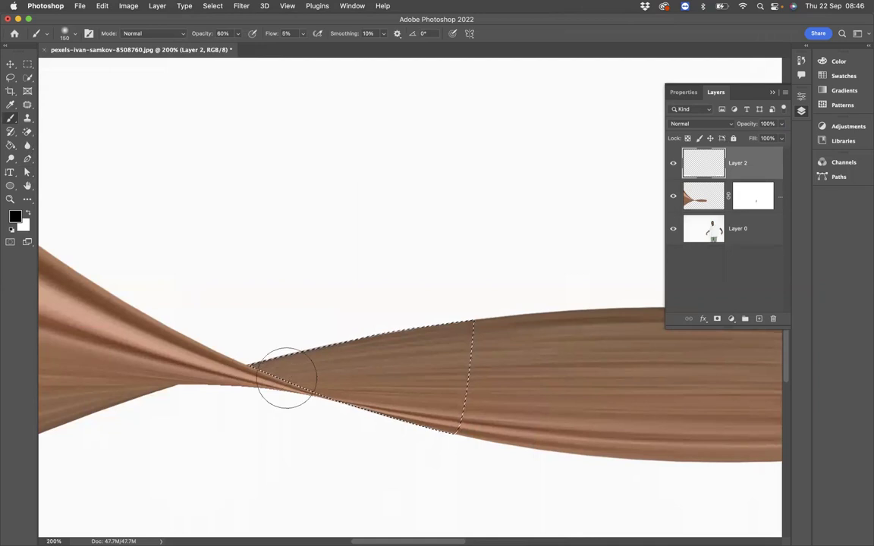
pyautogui.moveTo(283, 377)
pyautogui.mouseDown()
pyautogui.moveTo(362, 402)
pyautogui.moveTo(349, 404)
pyautogui.moveTo(322, 365)
pyautogui.moveTo(370, 347)
pyautogui.moveTo(253, 362)
pyautogui.moveTo(381, 399)
pyautogui.moveTo(348, 394)
pyautogui.moveTo(349, 364)
pyautogui.moveTo(370, 352)
pyautogui.moveTo(367, 391)
pyautogui.moveTo(372, 402)
pyautogui.moveTo(366, 356)
pyautogui.moveTo(358, 367)
pyautogui.moveTo(388, 396)
pyautogui.mouseUp()
pyautogui.press('super+d')
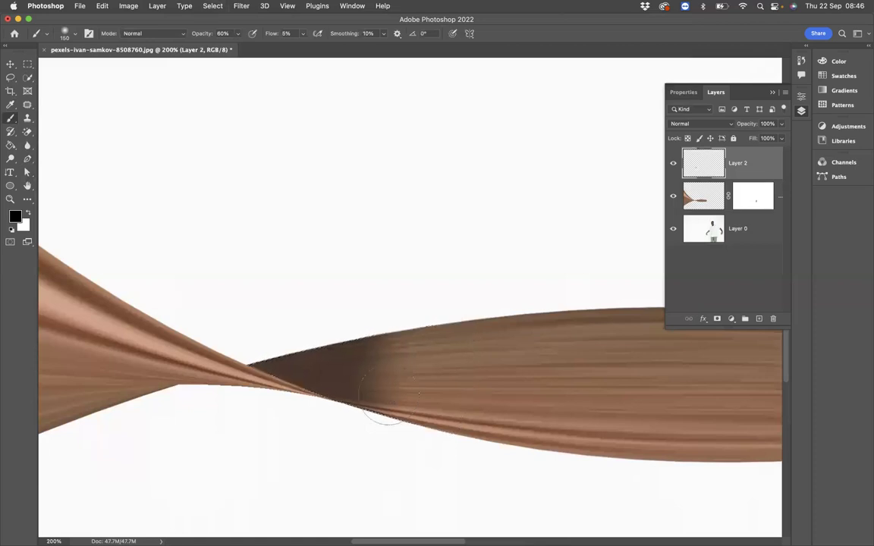
pyautogui.click(782, 125)
pyautogui.moveTo(782, 138); pyautogui.dragTo(765, 139)
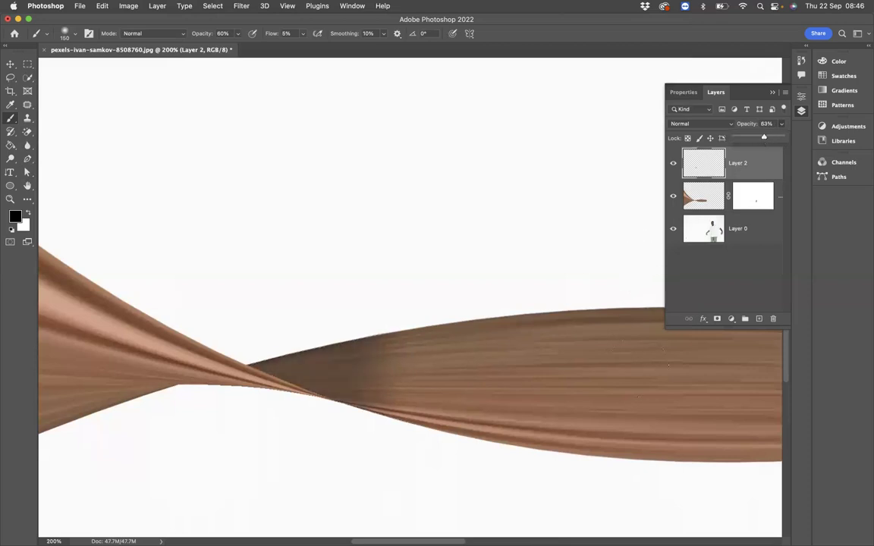
pyautogui.moveTo(501, 350); pyautogui.dragTo(345, 344)
pyautogui.moveTo(431, 342); pyautogui.dragTo(275, 370)
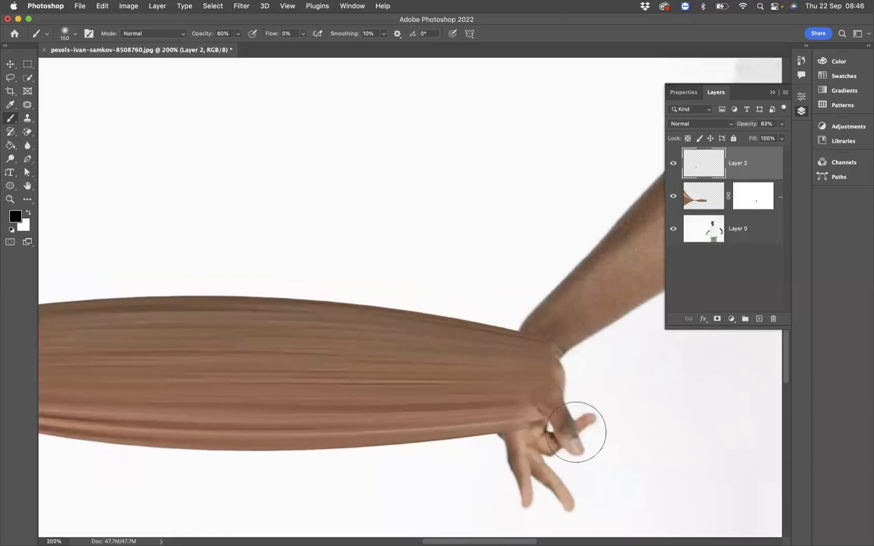
# Step: Zoom to 300% on the hand and target Layer 1's mask with the Brush tool
pyautogui.click(10, 200)
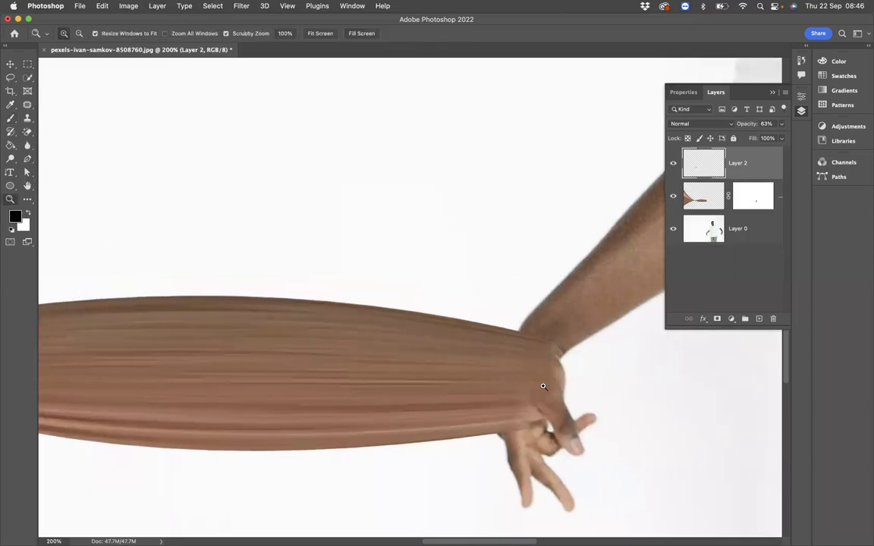
pyautogui.click(569, 416)
pyautogui.scroll(-2, 496, 371)
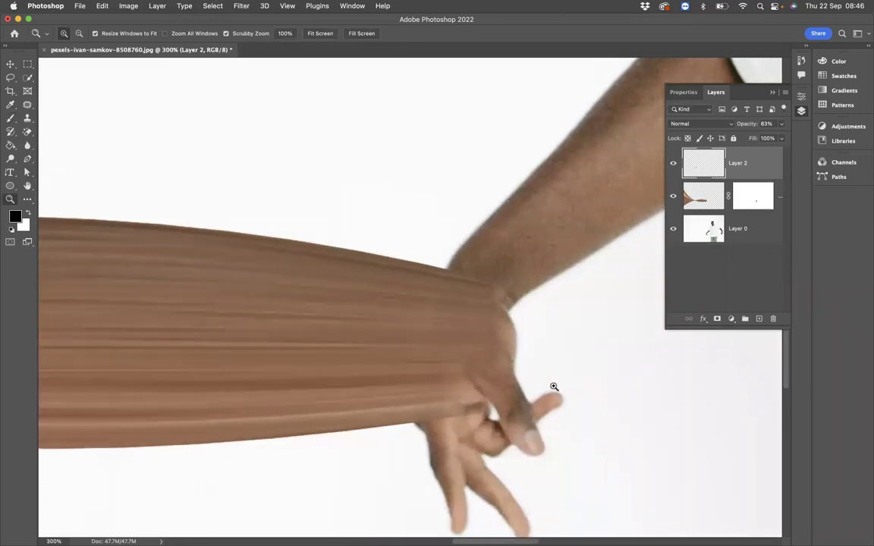
pyautogui.click(753, 196)
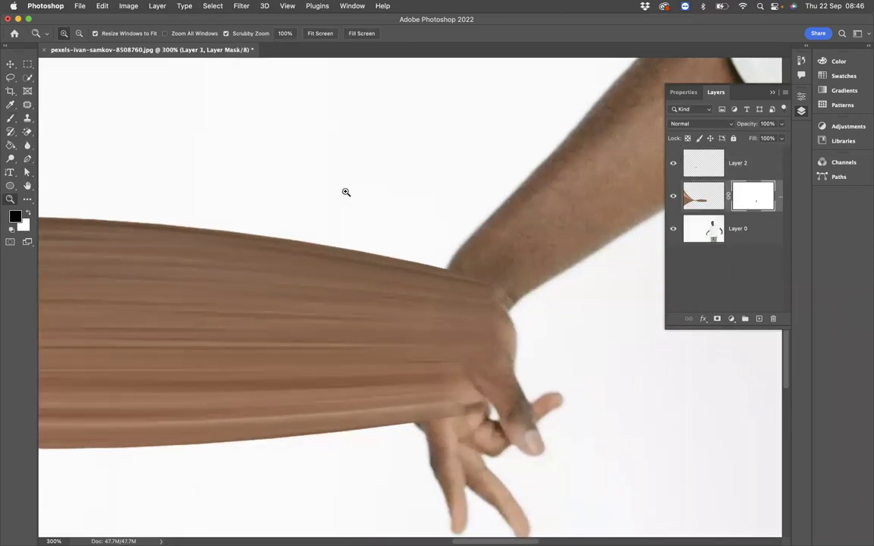
pyautogui.click(10, 119)
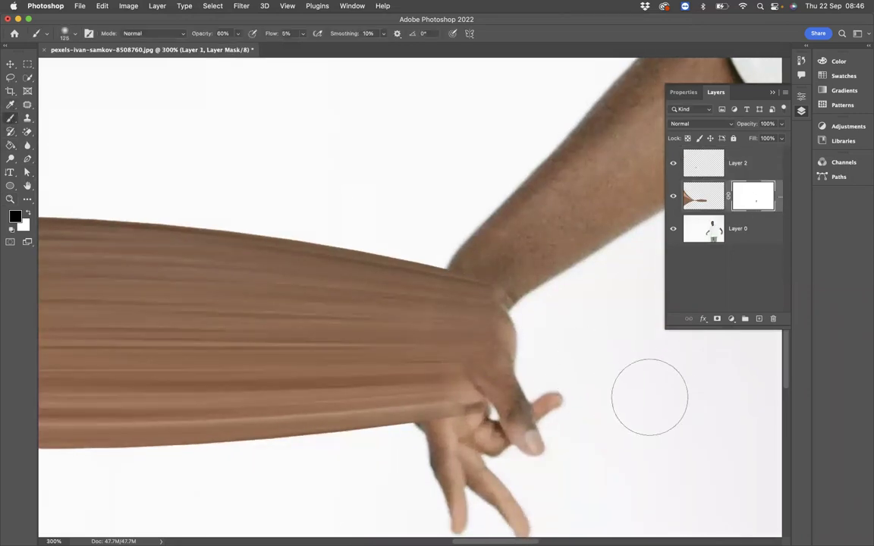
# Step: Paint black on the mask over the palm, wrist and fingers to hide the ribbon streaks
pyautogui.moveTo(518, 386); pyautogui.dragTo(469, 343)
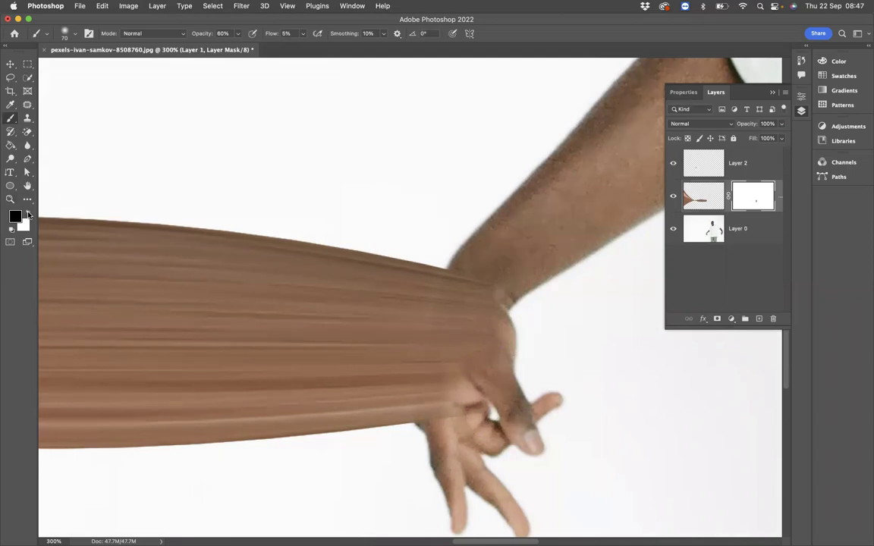
pyautogui.click(28, 214)
pyautogui.click(28, 213)
pyautogui.moveTo(515, 453)
pyautogui.mouseDown()
pyautogui.moveTo(410, 388)
pyautogui.moveTo(429, 380)
pyautogui.moveTo(500, 407)
pyautogui.moveTo(429, 375)
pyautogui.moveTo(501, 366)
pyautogui.moveTo(455, 353)
pyautogui.moveTo(475, 425)
pyautogui.moveTo(425, 383)
pyautogui.moveTo(439, 376)
pyautogui.moveTo(498, 414)
pyautogui.mouseUp()
pyautogui.click(28, 215)
# Step: Fit the whole image on screen, switch to the Move tool, and select Layer 0
pyautogui.press('super+0')
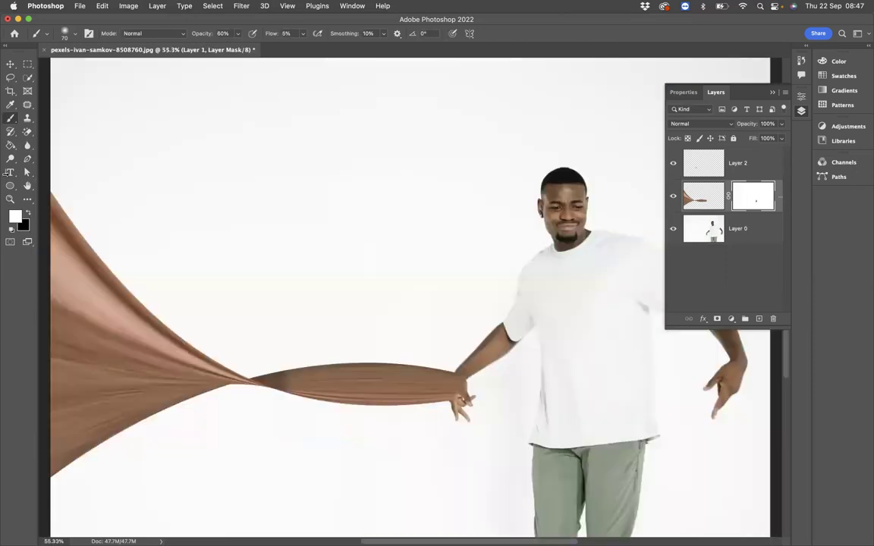
pyautogui.click(9, 64)
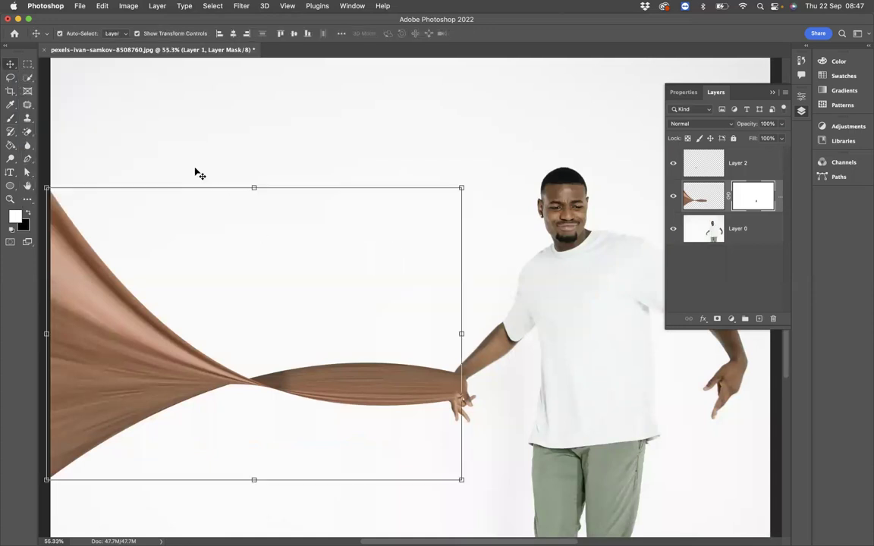
pyautogui.click(757, 222)
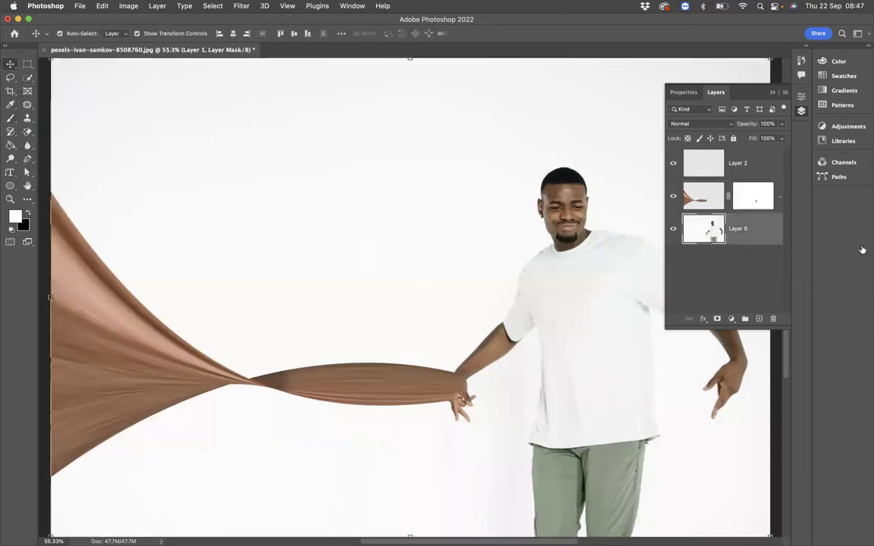